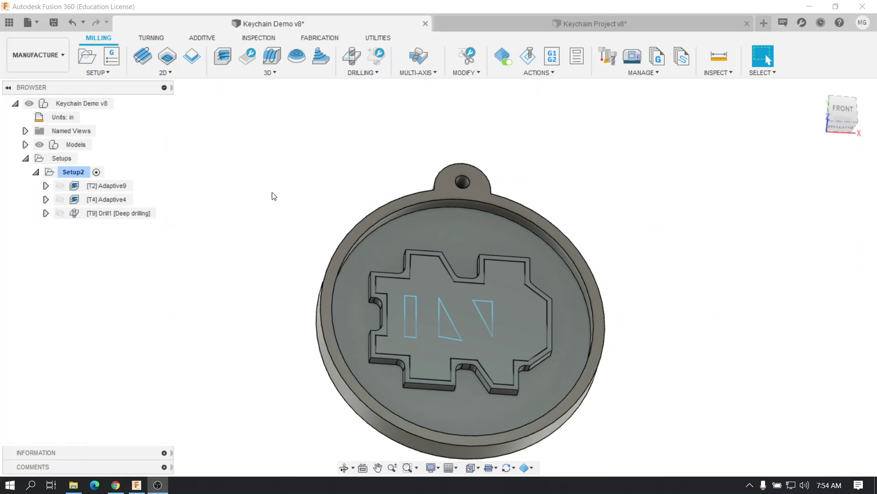
# Create a Trace operation from the 2D milling list and move its dialog to the right
pyautogui.click(173, 74)
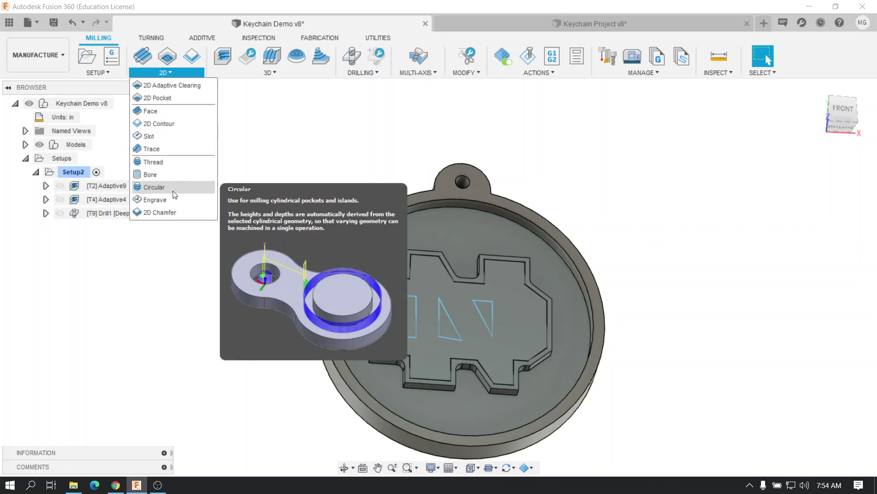
pyautogui.click(275, 75)
pyautogui.click(273, 73)
pyautogui.click(272, 72)
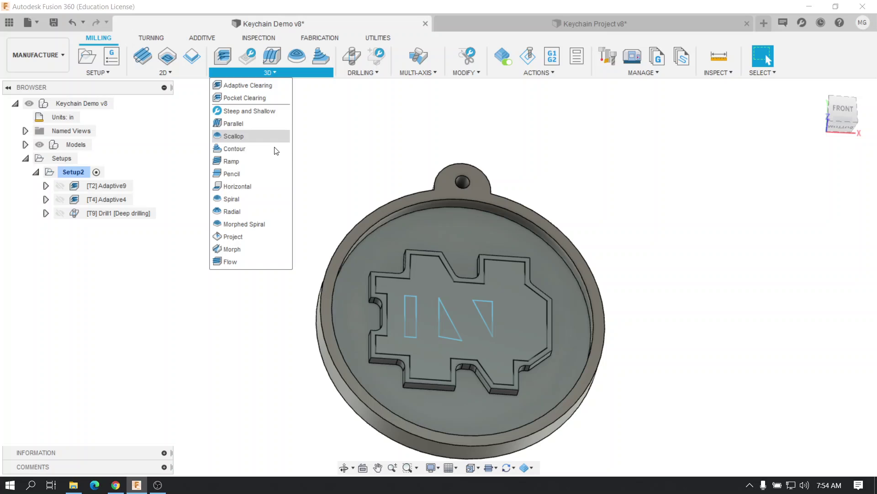
pyautogui.click(165, 73)
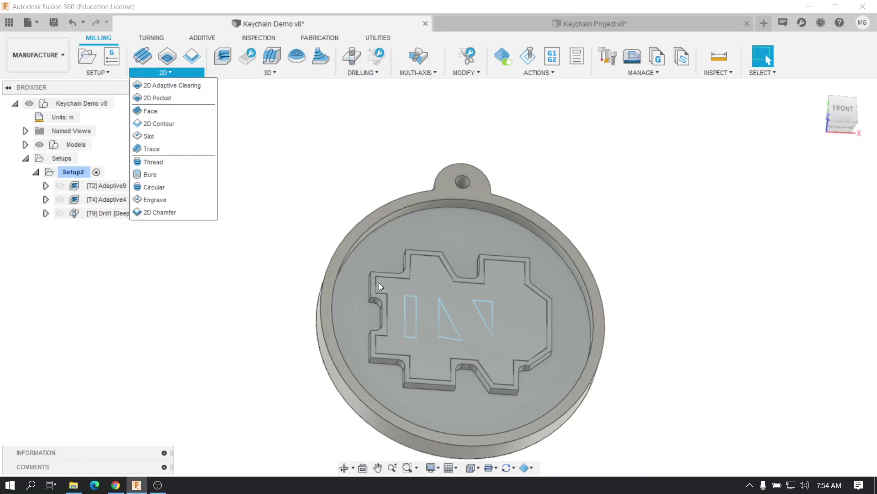
pyautogui.click(280, 197)
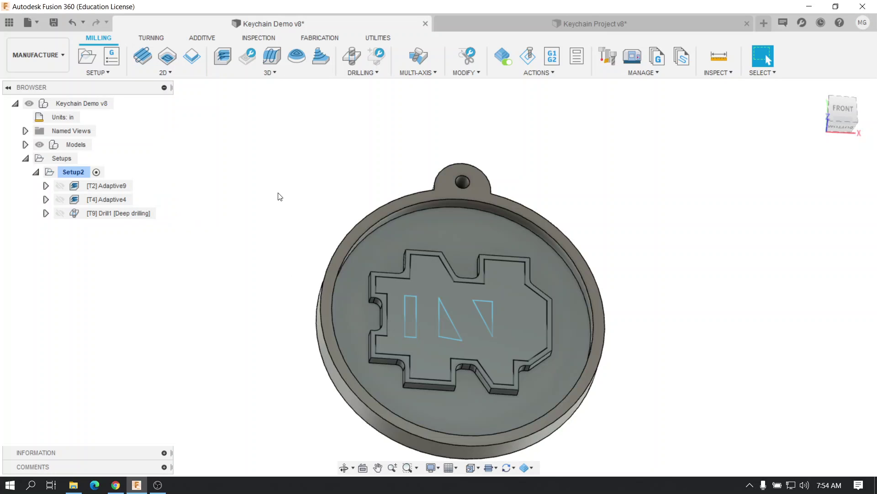
pyautogui.click(176, 74)
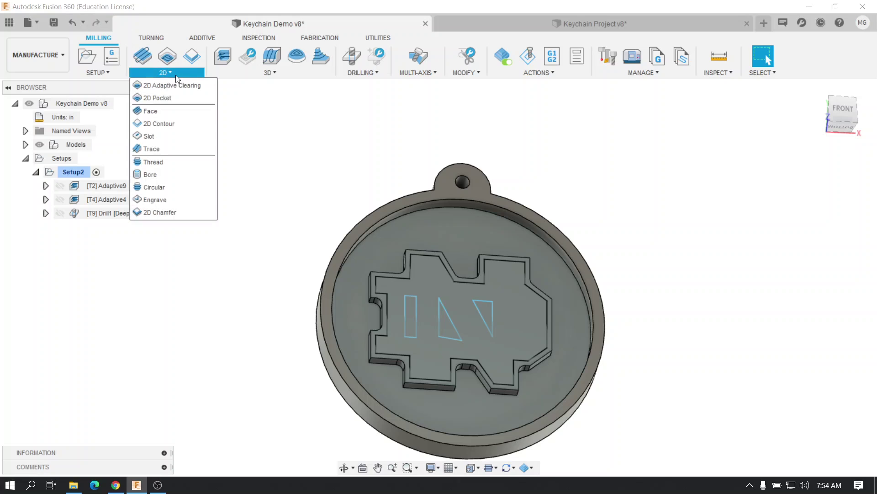
pyautogui.click(177, 149)
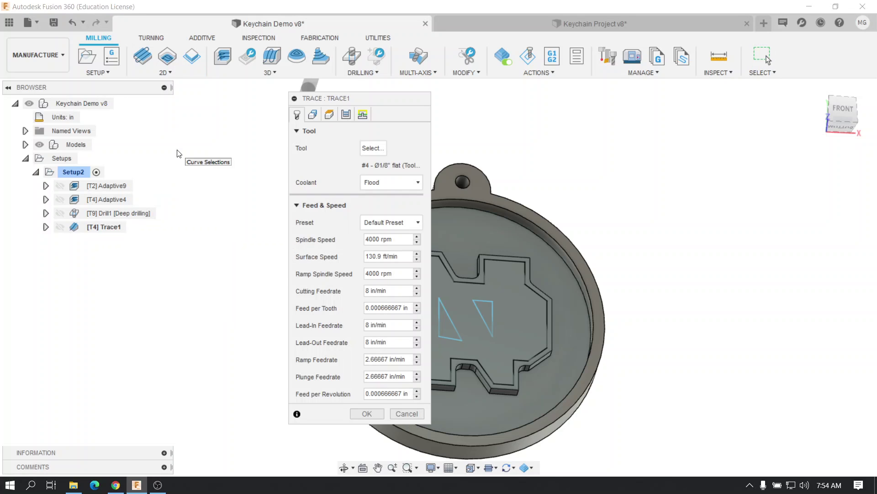
pyautogui.moveTo(343, 99)
pyautogui.mouseDown()
pyautogui.moveTo(533, 114)
pyautogui.moveTo(652, 104)
pyautogui.mouseUp()
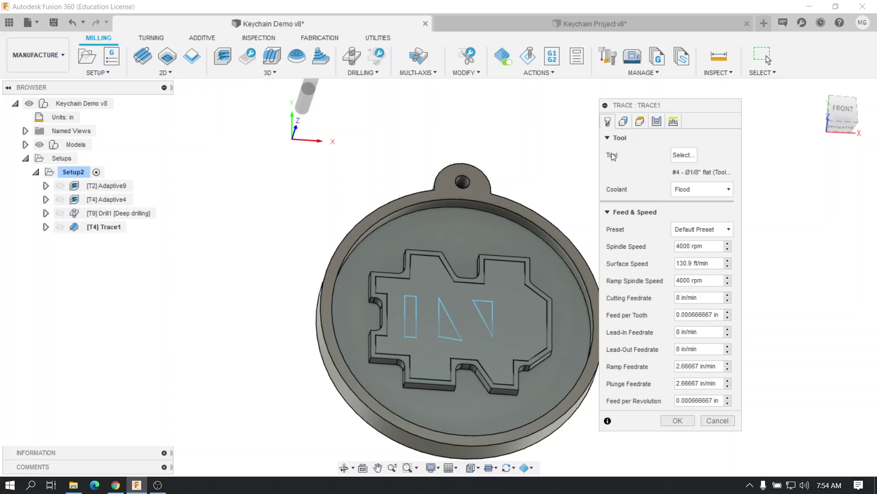
# Switch Trace1's tool to #5 Ø1/4" 45° chamfer from KeychainToolLibrary
pyautogui.click(685, 154)
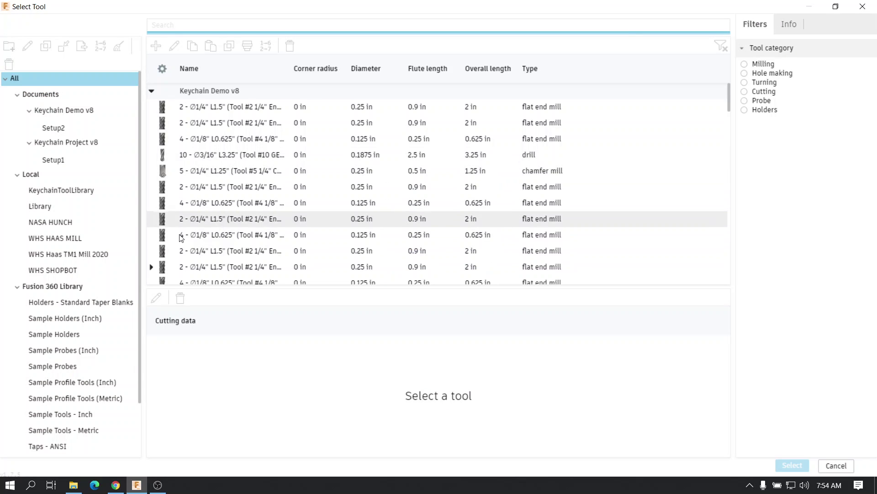
pyautogui.click(76, 195)
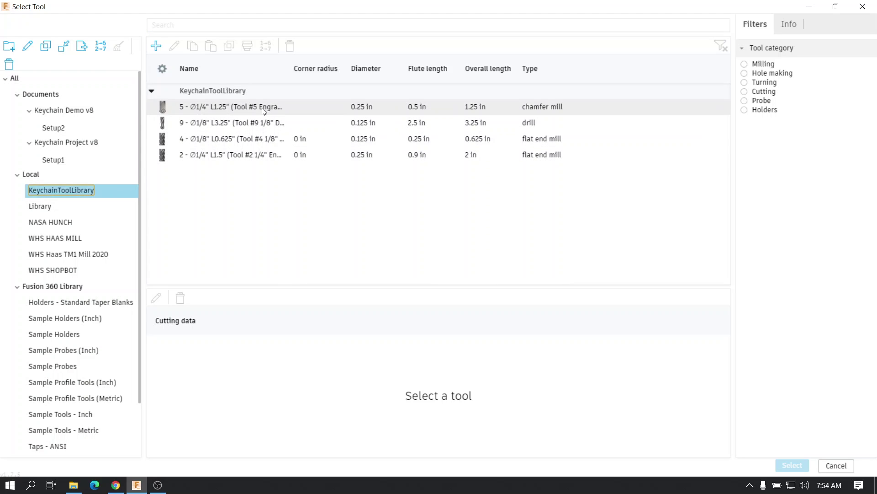
pyautogui.click(213, 110)
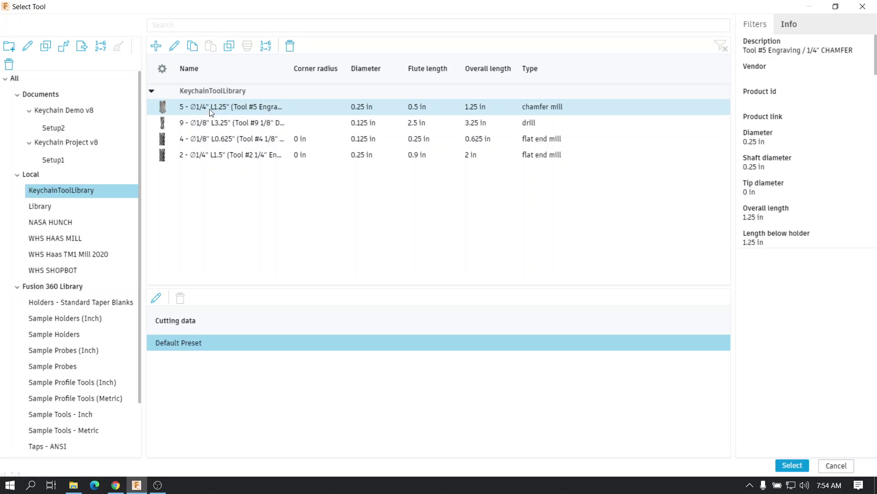
pyautogui.click(793, 464)
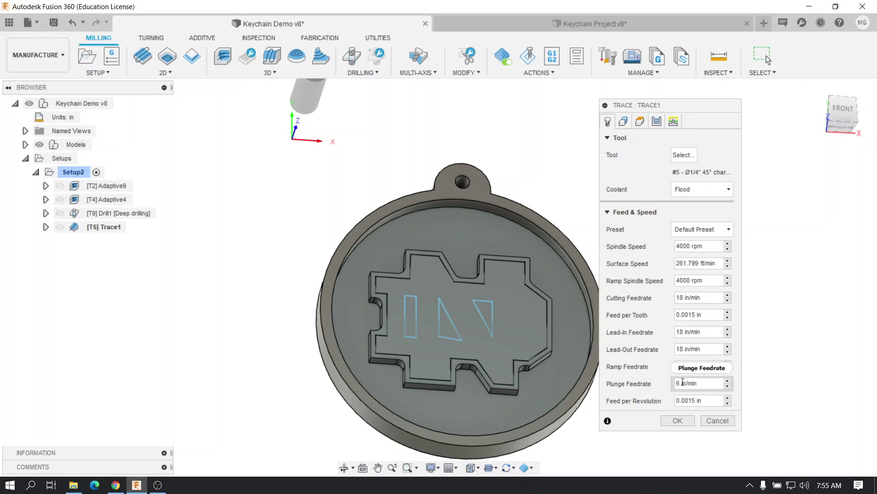
# Show Trace1's geometry settings and orbit the keychain to inspect the logo pocket
pyautogui.click(623, 121)
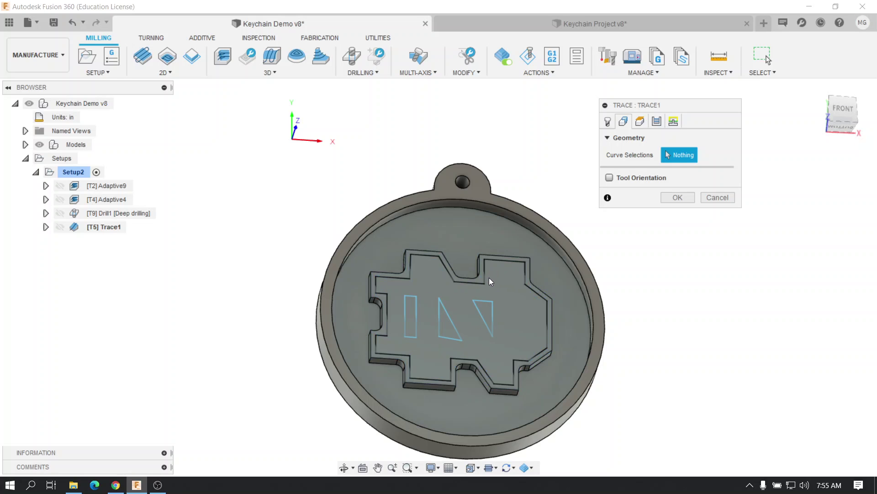
pyautogui.scroll(3, 489, 278)
pyautogui.scroll(2, 493, 273)
pyautogui.scroll(-3, 494, 272)
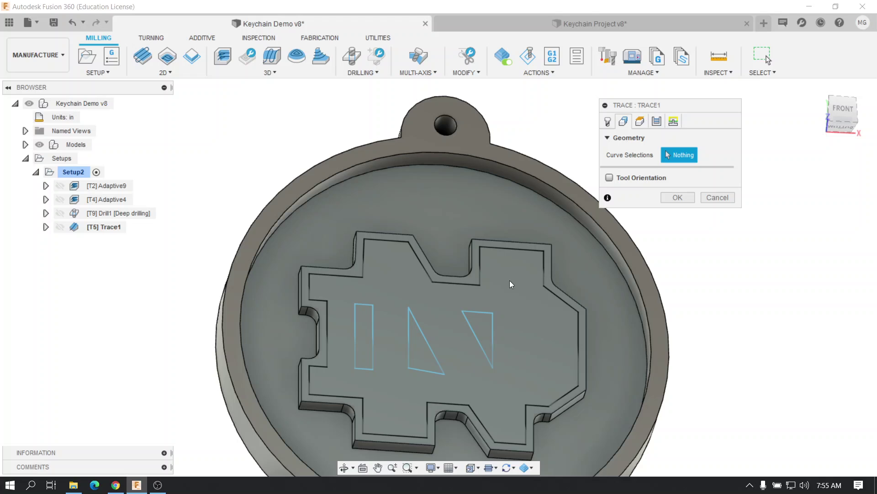
pyautogui.moveTo(510, 281)
pyautogui.keyDown('shift'); pyautogui.mouseDown(button='middle')
pyautogui.moveTo(508, 272)
pyautogui.moveTo(490, 290)
pyautogui.mouseUp(button='middle'); pyautogui.keyUp('shift')
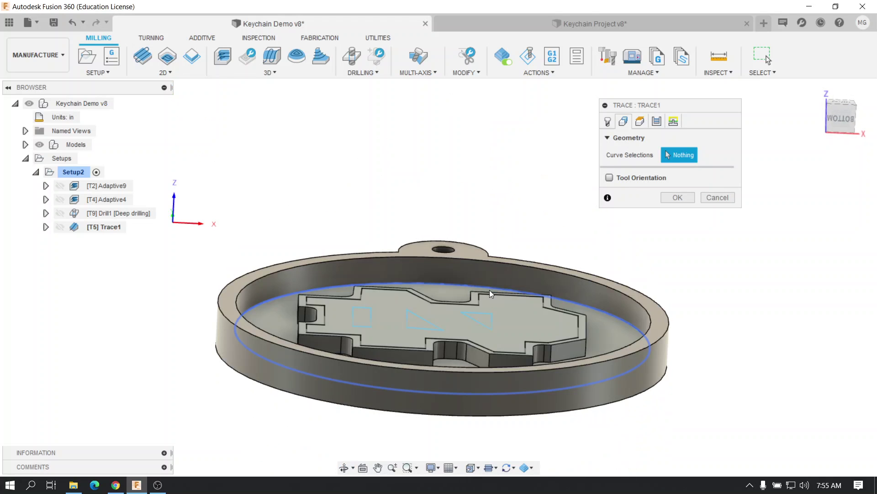
pyautogui.scroll(4, 483, 299)
pyautogui.scroll(-3, 484, 299)
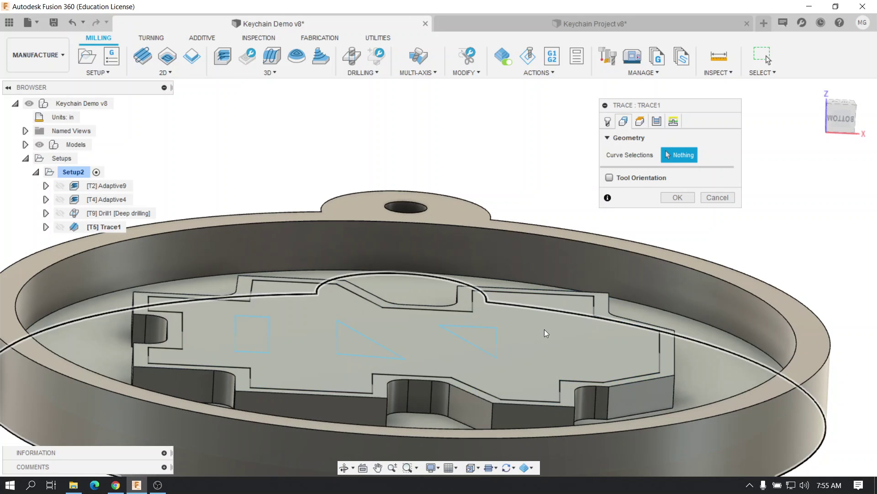
pyautogui.scroll(-1, 521, 325)
pyautogui.keyDown('shift'); pyautogui.moveTo(515, 320); pyautogui.dragTo(525, 344, button='middle'); pyautogui.keyUp('shift')
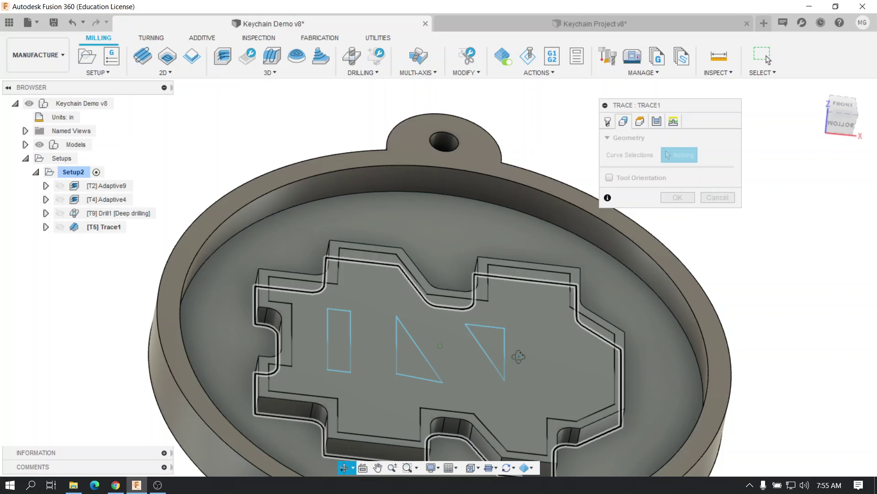
pyautogui.scroll(3, 526, 344)
pyautogui.scroll(-1, 526, 341)
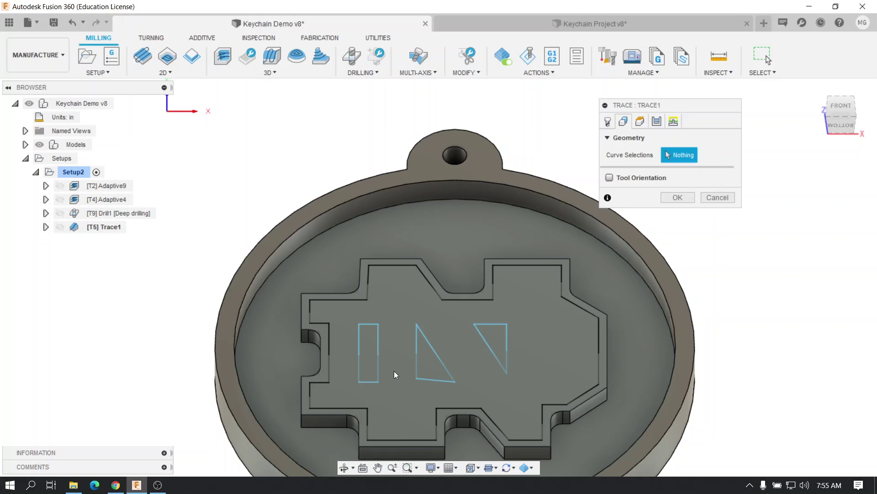
# Select the outer logo outline, rectangle, and left and right triangles as 4 trace chains
pyautogui.click(366, 298)
pyautogui.click(374, 323)
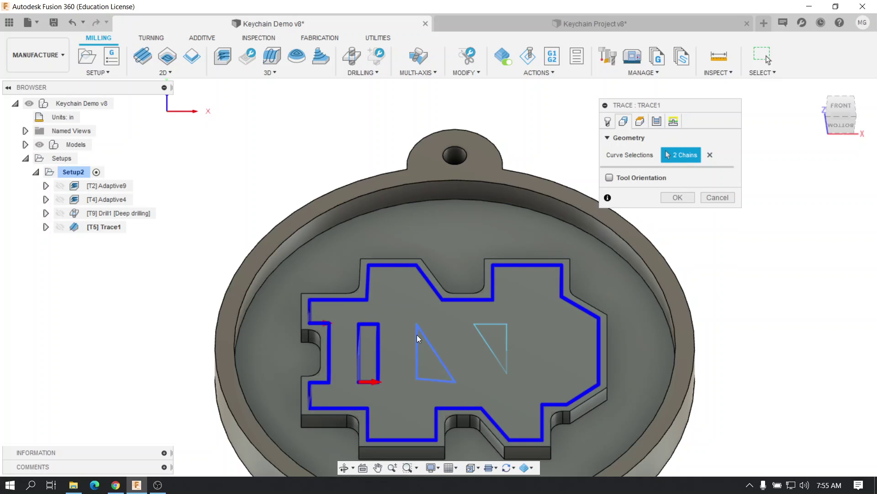
pyautogui.click(418, 339)
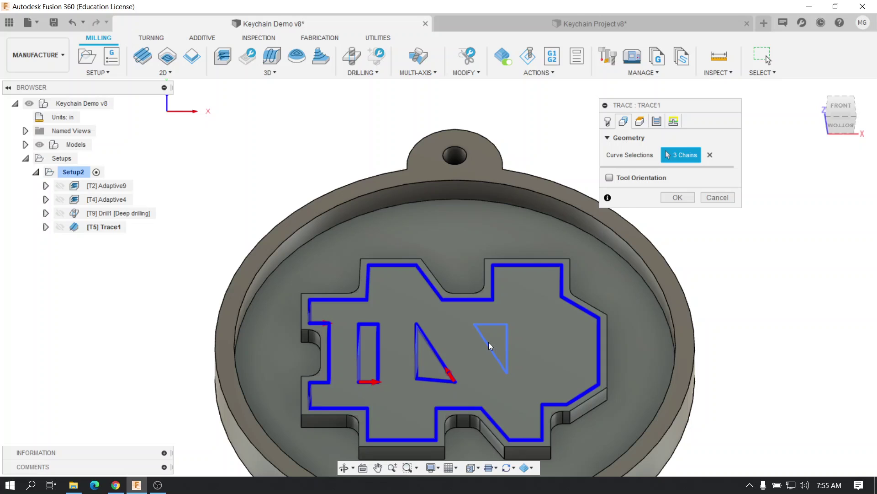
pyautogui.click(486, 343)
# Review Trace1's heights: clearance 0.4 in, retract 0.2 in, feed 0.2 in
pyautogui.click(640, 122)
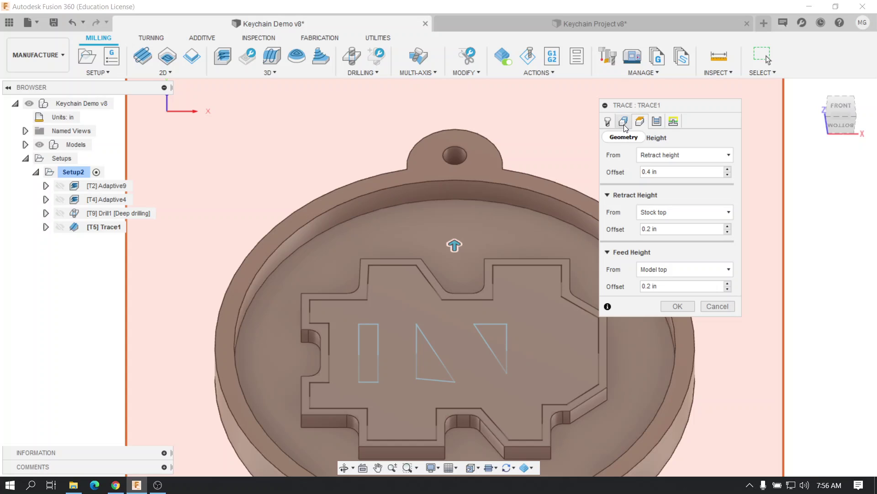
pyautogui.click(624, 123)
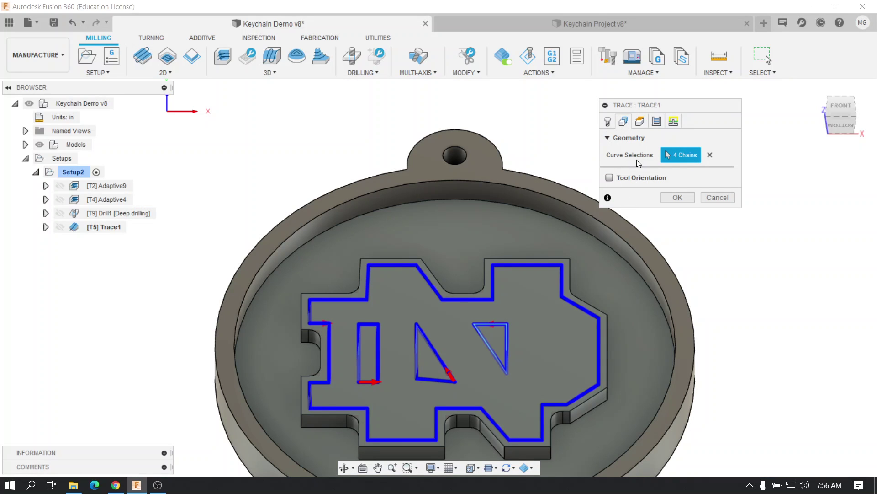
pyautogui.click(641, 122)
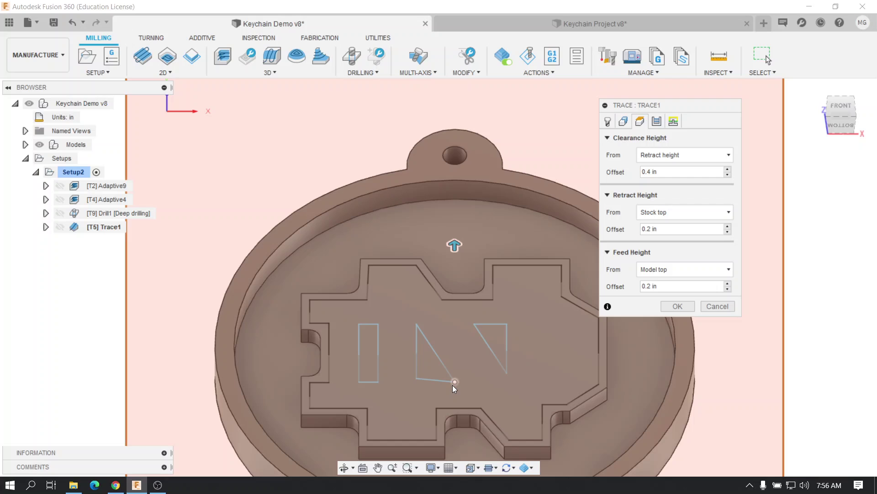
# Set Trace1's axial offset to -.005 in the Passes settings
pyautogui.click(657, 121)
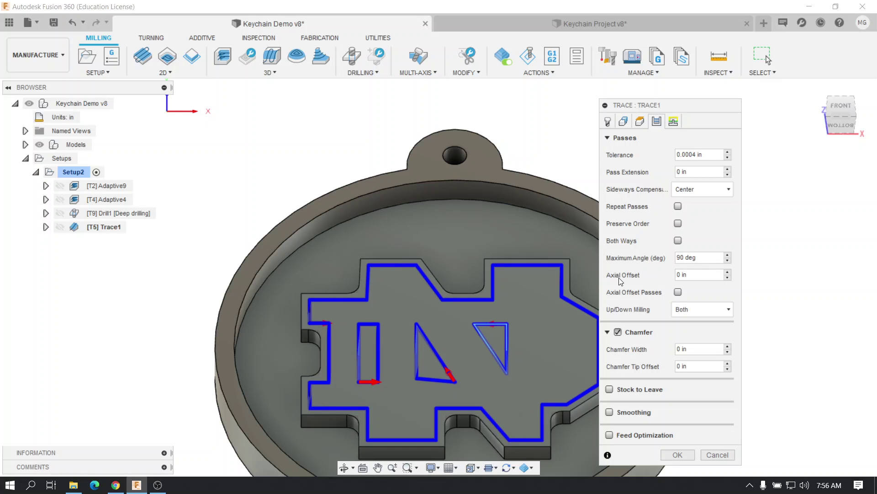
pyautogui.doubleClick(677, 275)
pyautogui.doubleClick(693, 274)
pyautogui.click(692, 274)
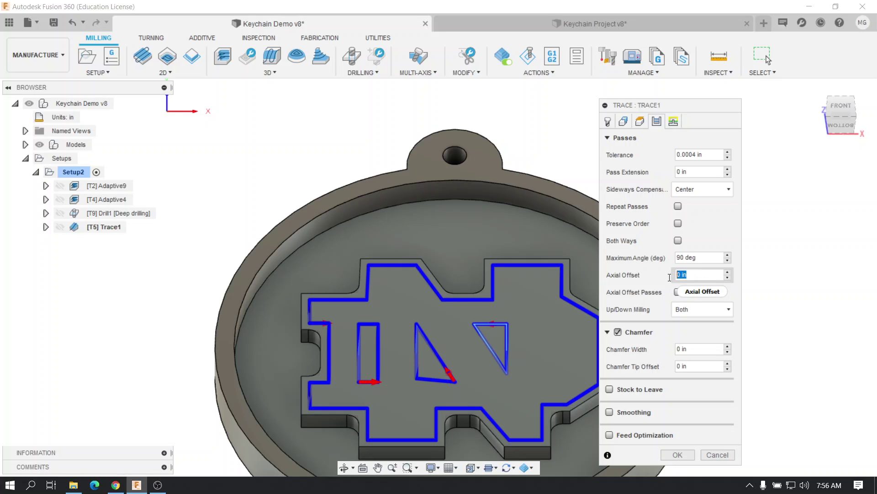
pyautogui.write('-.005')
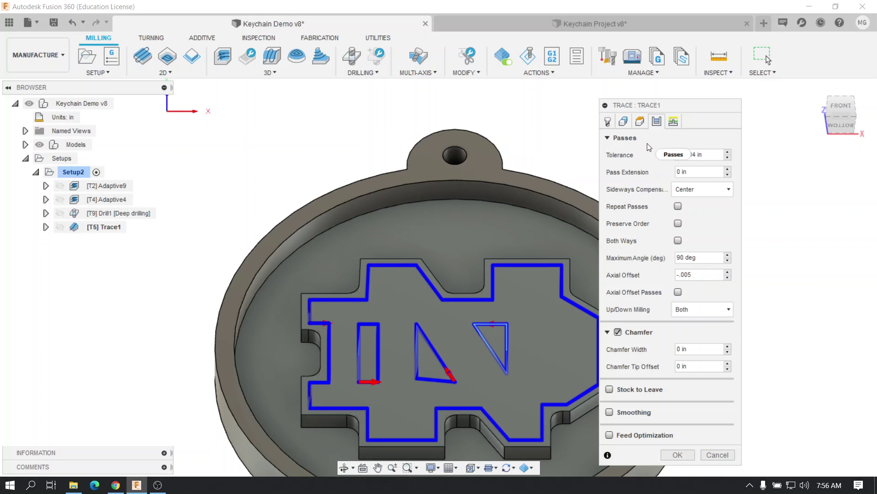
# Disable lead-in and lead-out in Trace1's linking settings and generate the toolpath
pyautogui.click(674, 121)
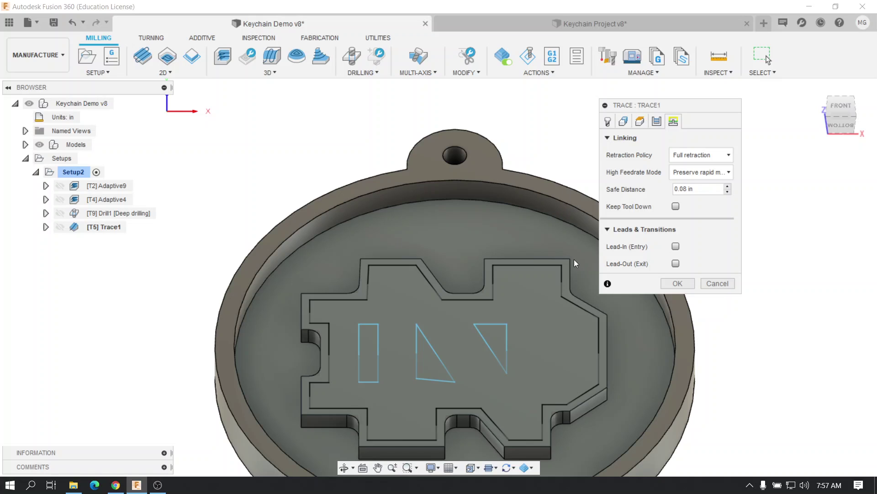
pyautogui.click(676, 246)
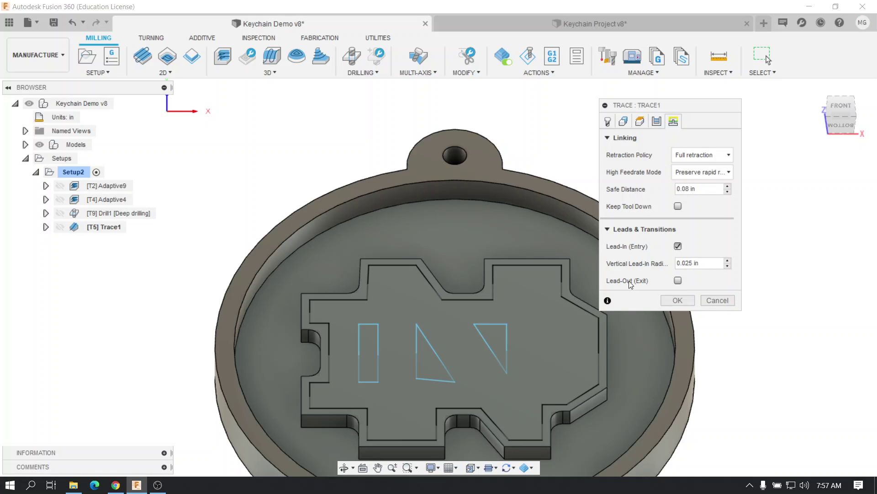
pyautogui.click(678, 280)
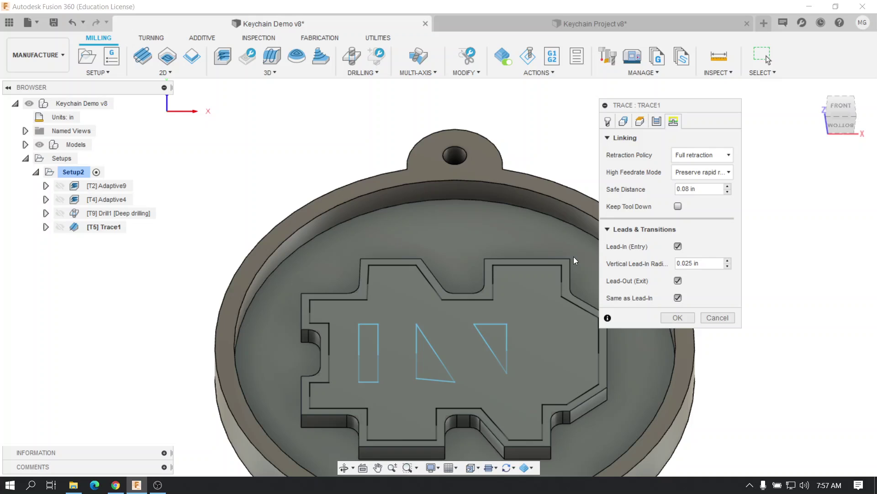
pyautogui.click(678, 298)
pyautogui.click(678, 281)
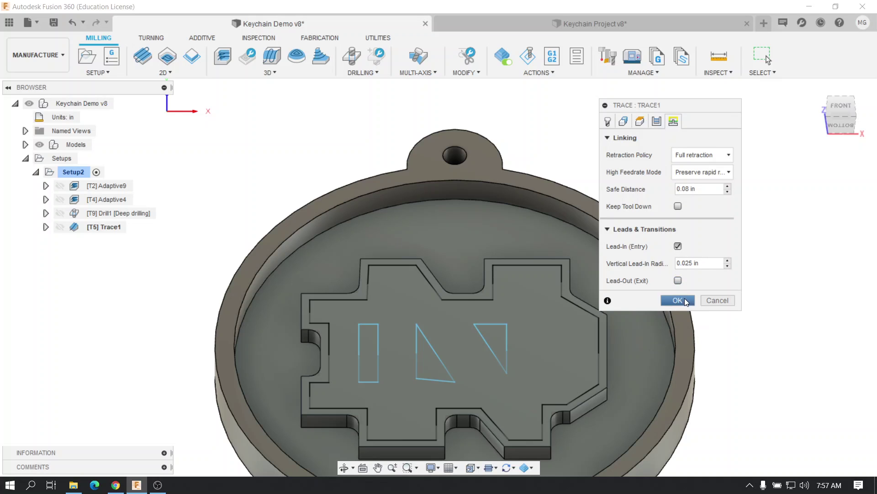
pyautogui.click(679, 246)
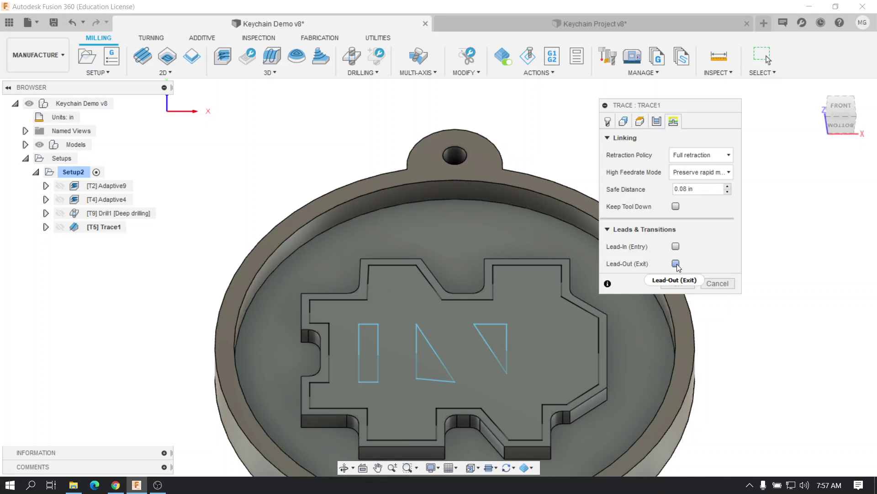
pyautogui.click(678, 283)
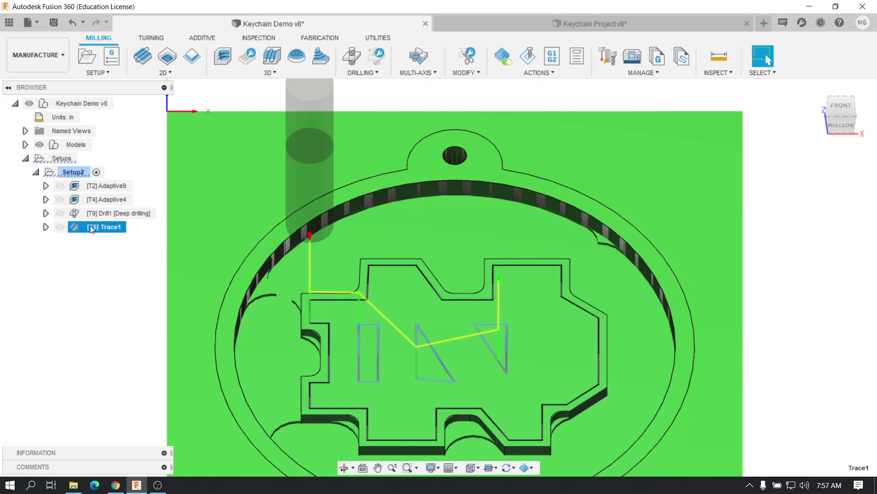
# Bring up the context menu of the Trace1 operation
pyautogui.rightClick(92, 228)
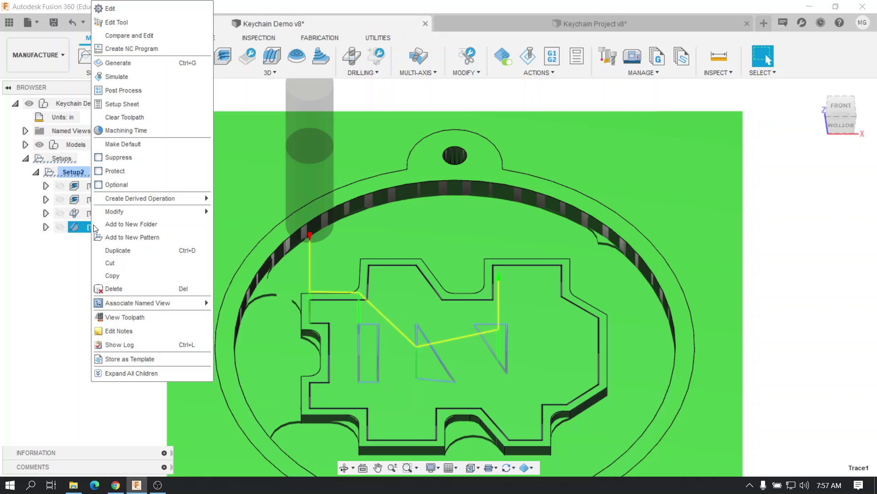
# Simulate the Trace1 toolpath, playing the cut and pausing partway
pyautogui.click(133, 76)
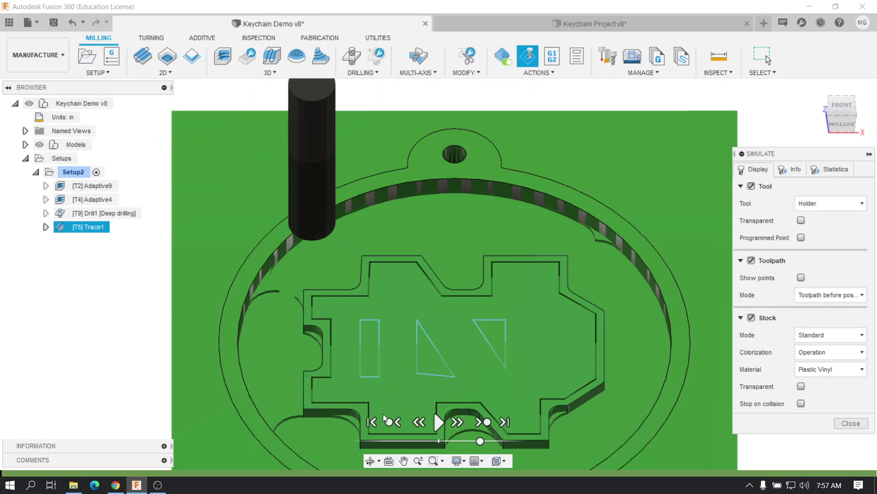
pyautogui.click(438, 422)
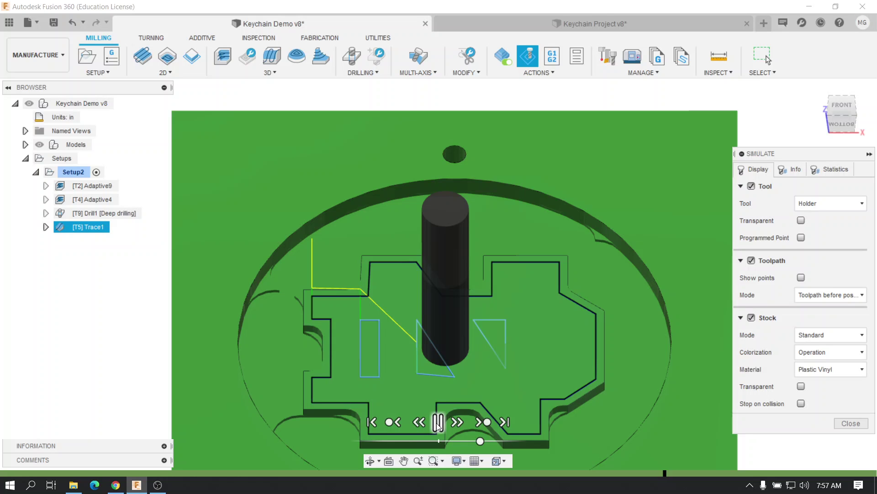
pyautogui.click(437, 423)
# Inspect the shallow engraving at the tool tip up close, then close the simulation
pyautogui.keyDown('shift'); pyautogui.moveTo(437, 423); pyautogui.dragTo(466, 398, button='middle'); pyautogui.keyUp('shift')
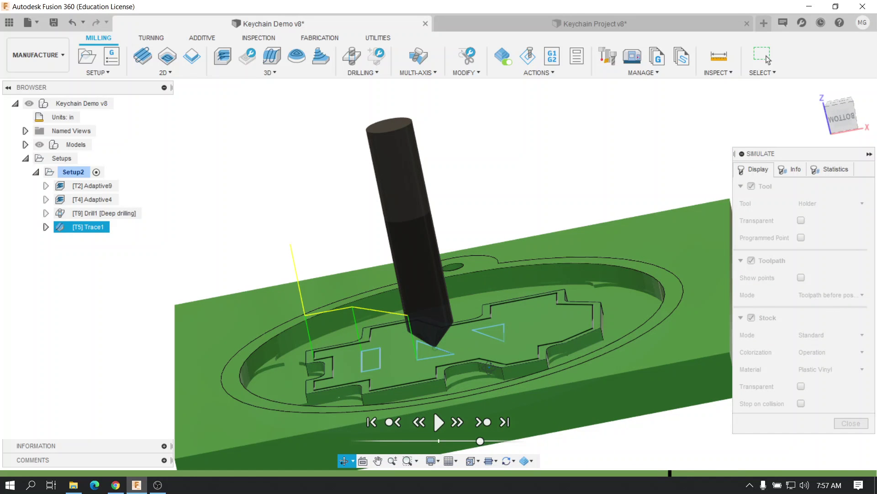
pyautogui.scroll(5, 449, 351)
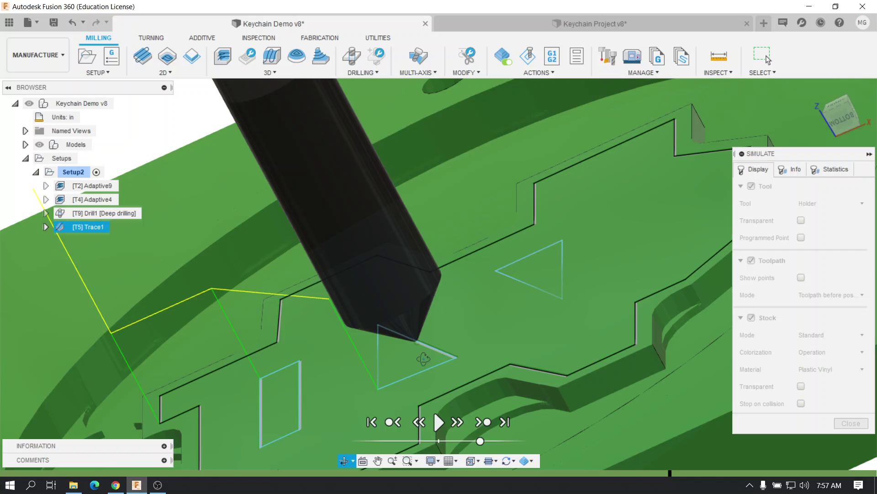
pyautogui.keyDown('shift'); pyautogui.moveTo(423, 358); pyautogui.dragTo(398, 334, button='middle'); pyautogui.keyUp('shift')
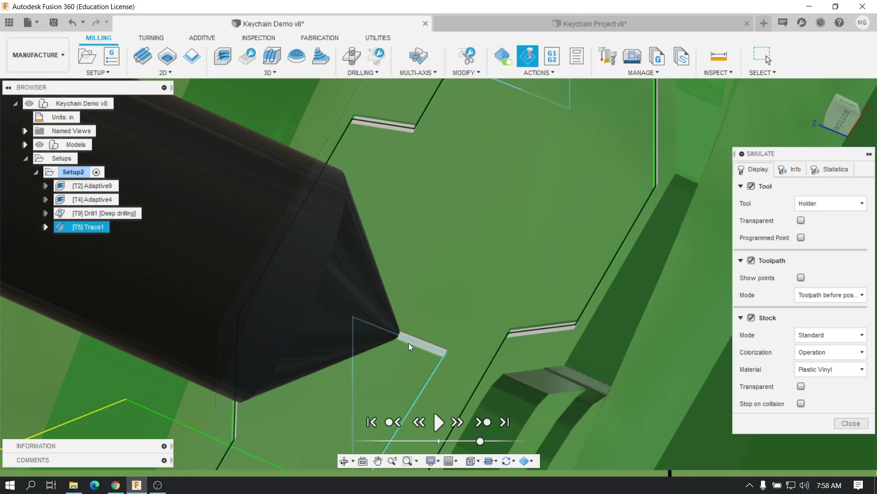
pyautogui.scroll(-6, 409, 343)
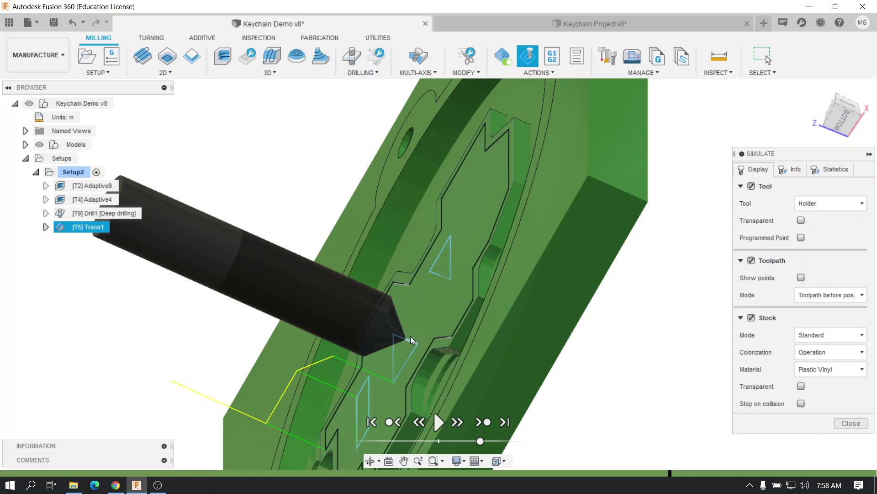
pyautogui.keyDown('shift'); pyautogui.moveTo(410, 336); pyautogui.dragTo(472, 348, button='middle'); pyautogui.keyUp('shift')
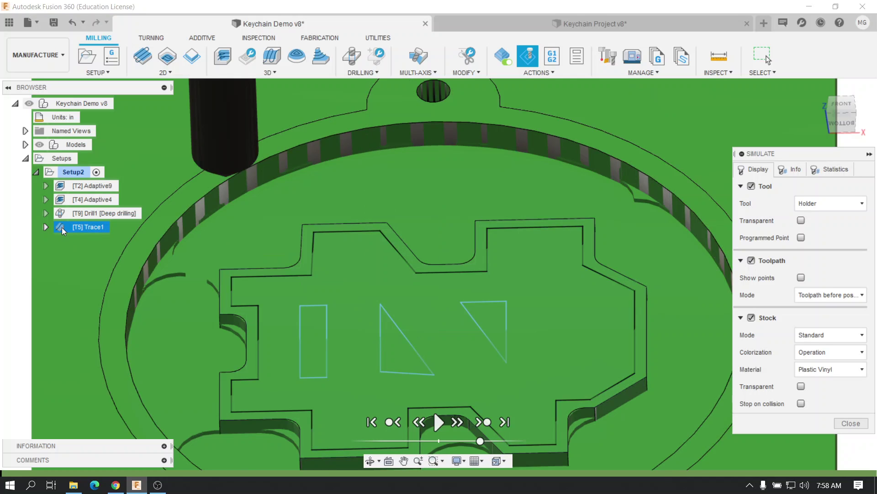
pyautogui.click(853, 424)
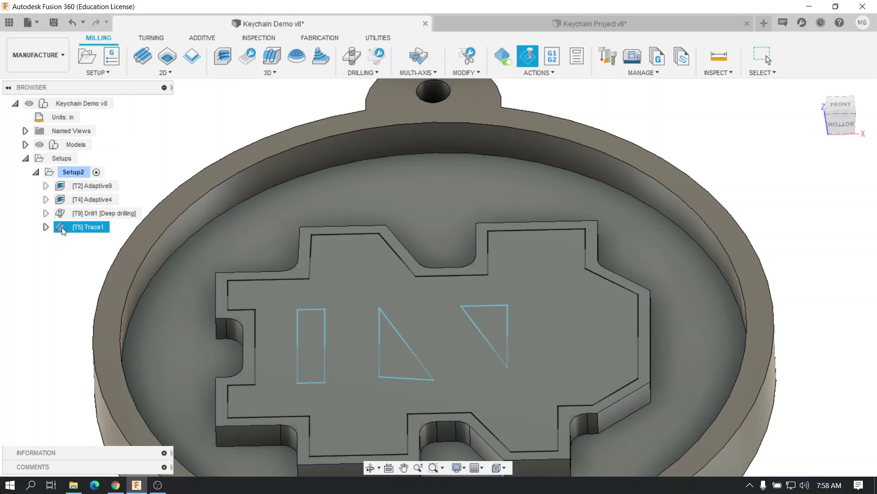
# Change Trace1's axial offset to -0.050 in and regenerate the toolpath
pyautogui.doubleClick(62, 227)
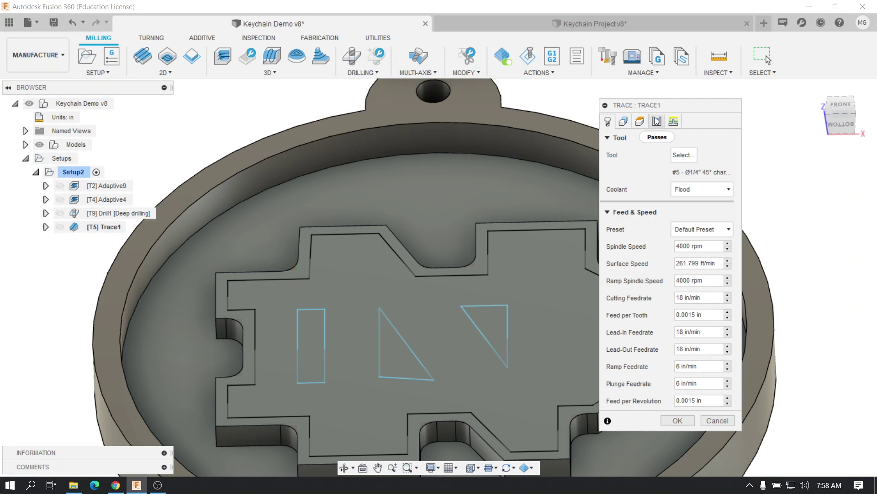
pyautogui.click(657, 121)
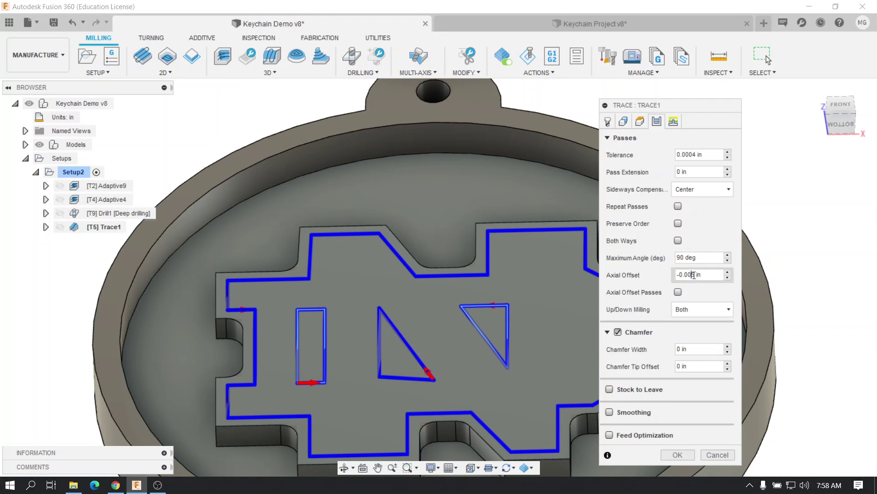
pyautogui.moveTo(693, 275); pyautogui.dragTo(689, 275)
pyautogui.write('5')
pyautogui.press('Delete')
pyautogui.write('0')
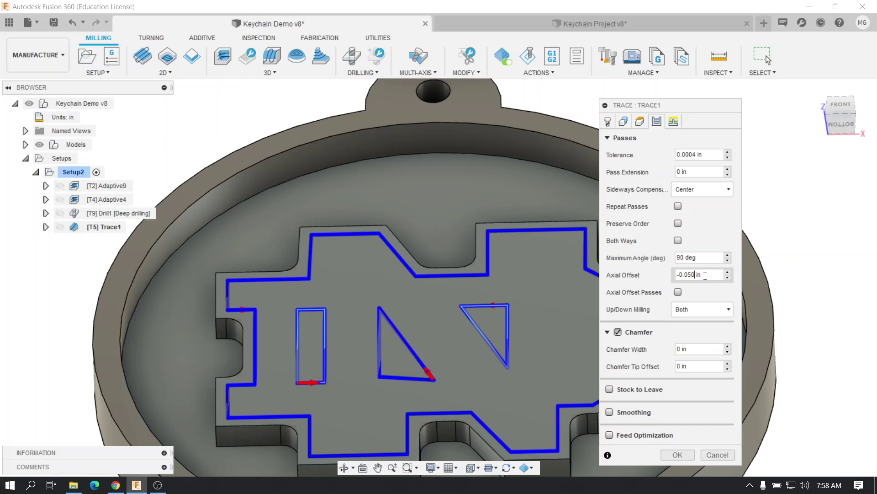
pyautogui.click(675, 457)
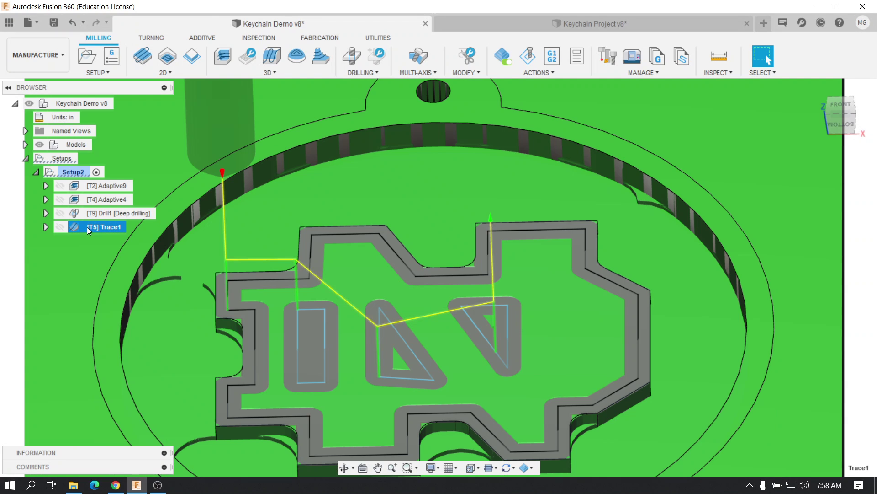
# Simulate Trace1 at -0.050 in offset, inspecting the wide grooves from side and top views
pyautogui.rightClick(87, 227)
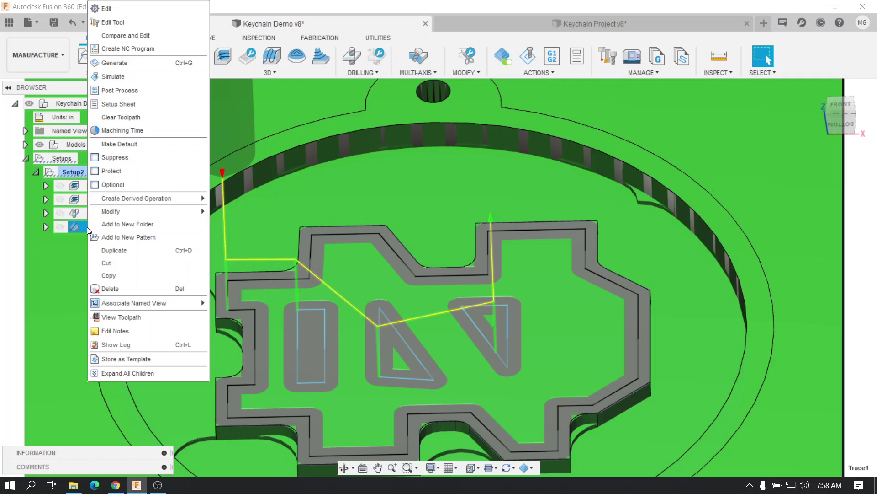
pyautogui.click(139, 87)
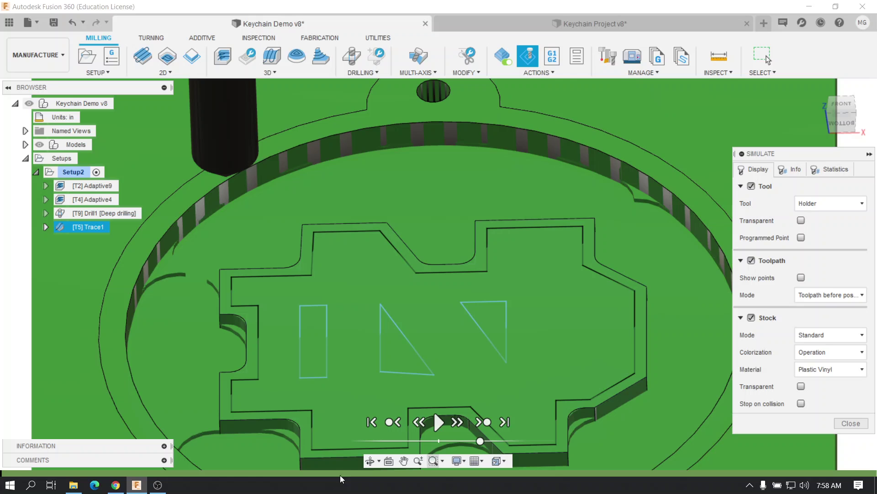
pyautogui.click(440, 424)
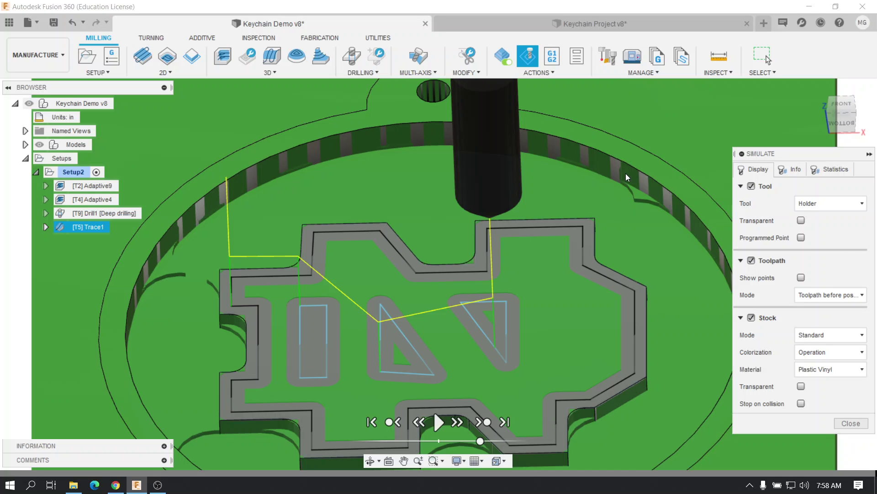
pyautogui.keyDown('shift'); pyautogui.moveTo(626, 174); pyautogui.dragTo(547, 193, button='middle'); pyautogui.keyUp('shift')
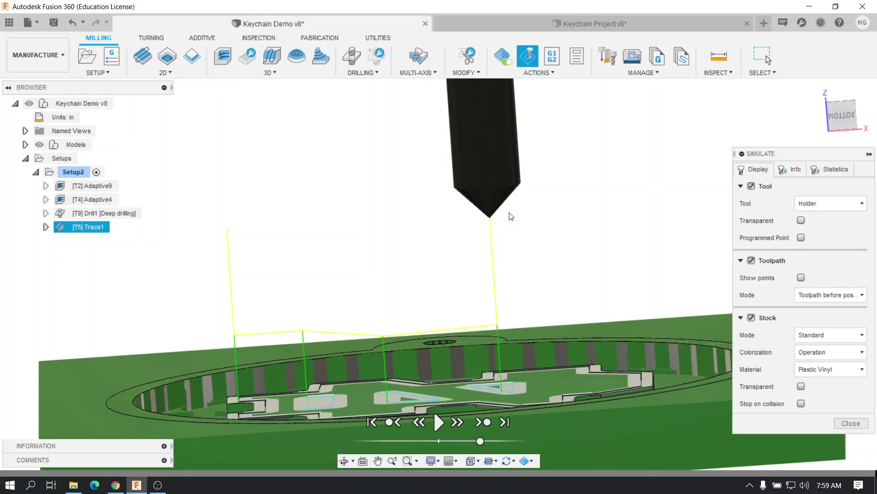
pyautogui.moveTo(490, 366)
pyautogui.keyDown('shift'); pyautogui.mouseDown(button='middle')
pyautogui.moveTo(505, 384)
pyautogui.moveTo(493, 369)
pyautogui.mouseUp(button='middle'); pyautogui.keyUp('shift')
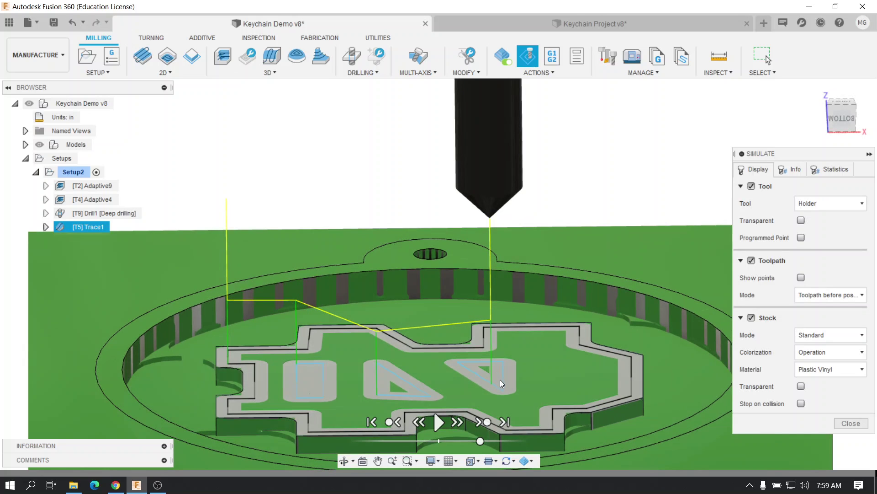
pyautogui.click(852, 423)
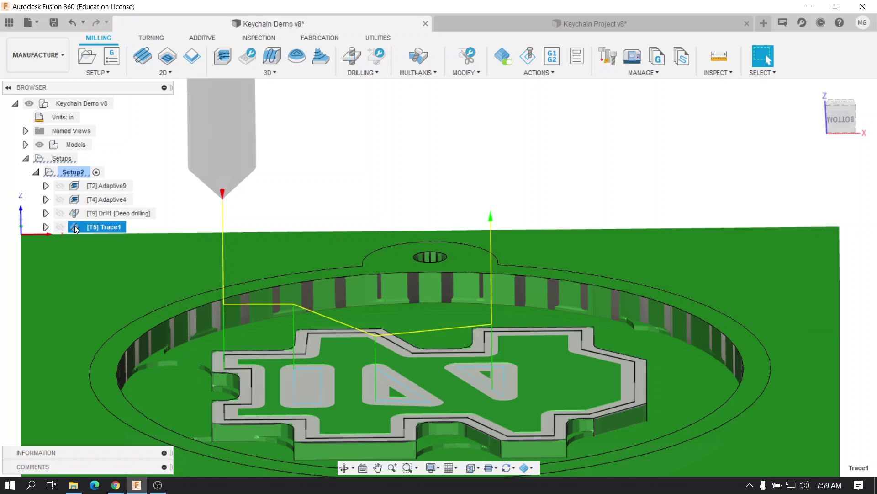
# Change Trace1's Passes Axial Offset back to -0.005 in and regenerate the toolpath
pyautogui.doubleClick(74, 226)
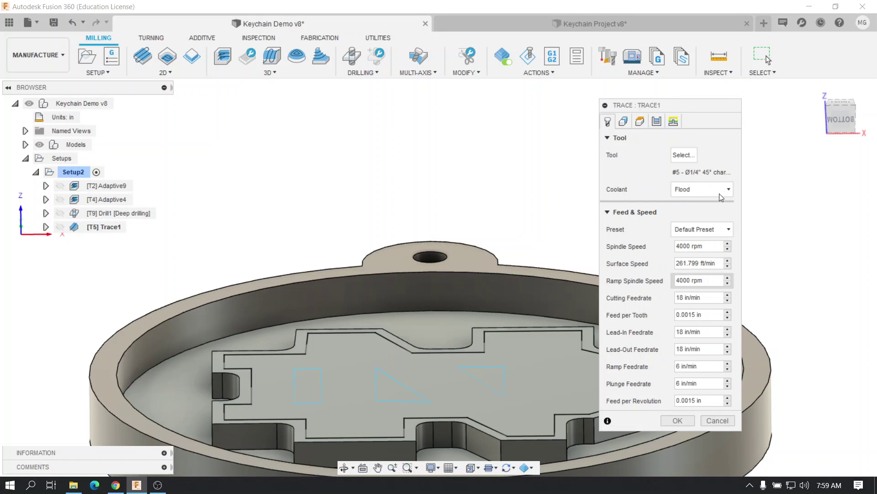
pyautogui.click(656, 122)
pyautogui.click(689, 275)
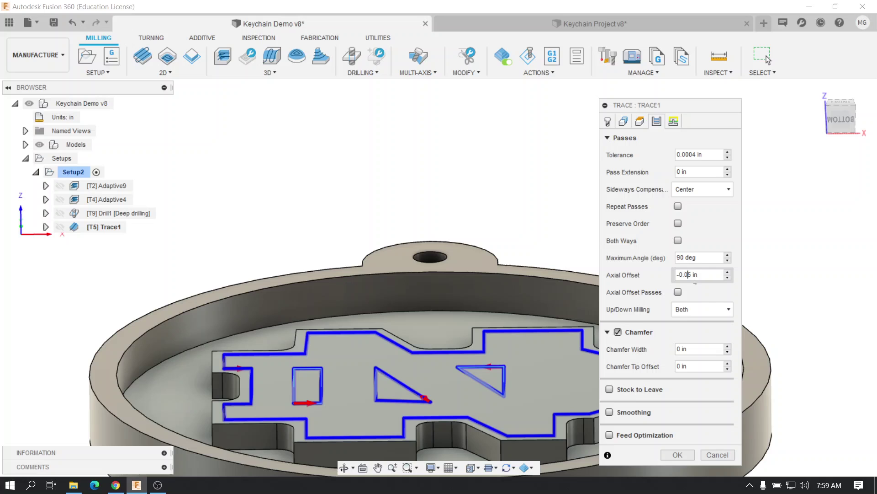
pyautogui.write('0')
pyautogui.click(676, 456)
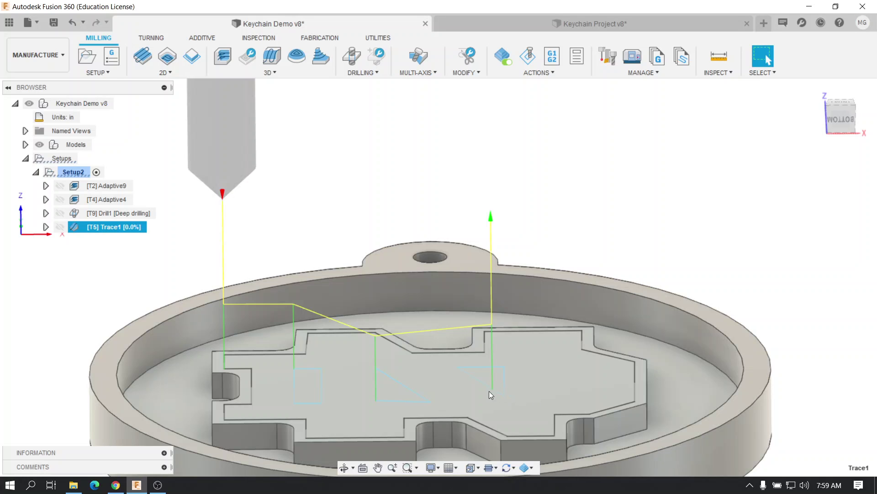
# Zoom, pan and angle the view on the keychain, then deselect Trace1 to show only the model
pyautogui.scroll(-3, 464, 380)
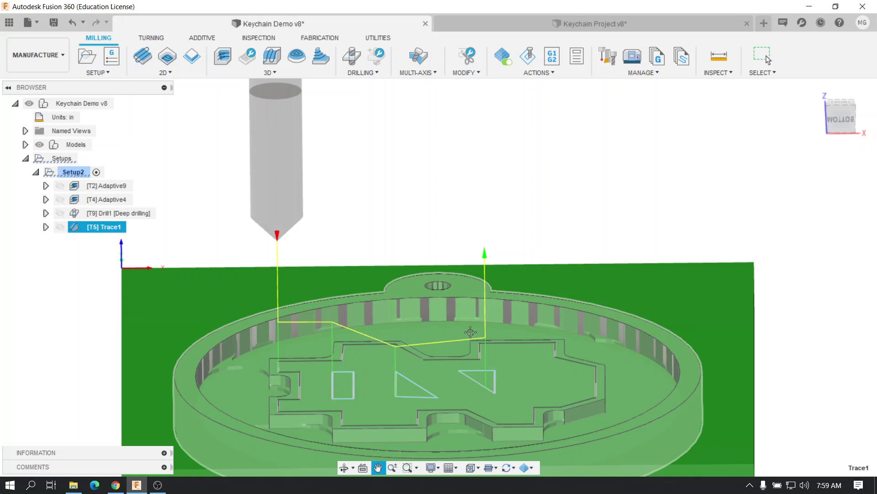
pyautogui.moveTo(471, 333); pyautogui.dragTo(487, 270, button='middle')
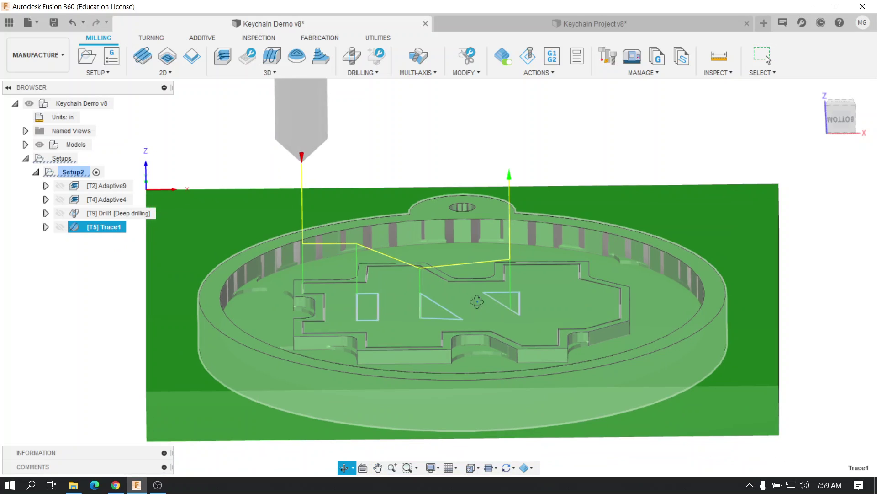
pyautogui.keyDown('shift'); pyautogui.moveTo(477, 301); pyautogui.dragTo(489, 274, button='middle'); pyautogui.keyUp('shift')
pyautogui.click(109, 286)
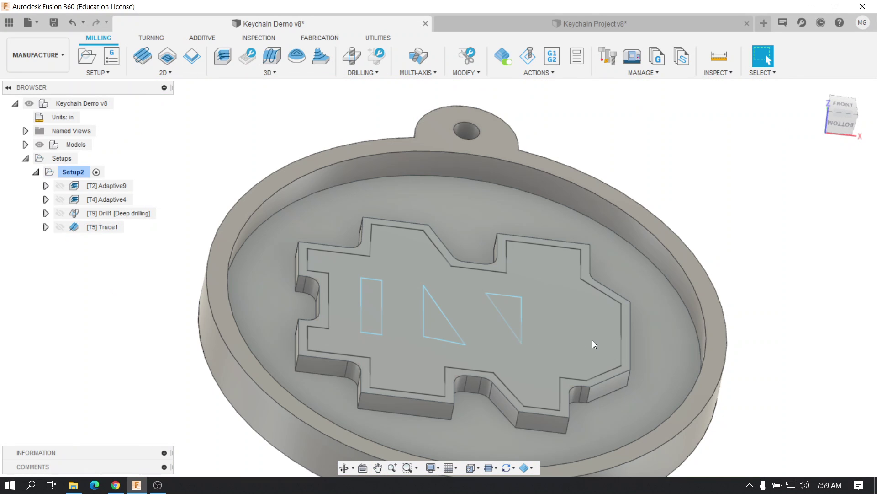